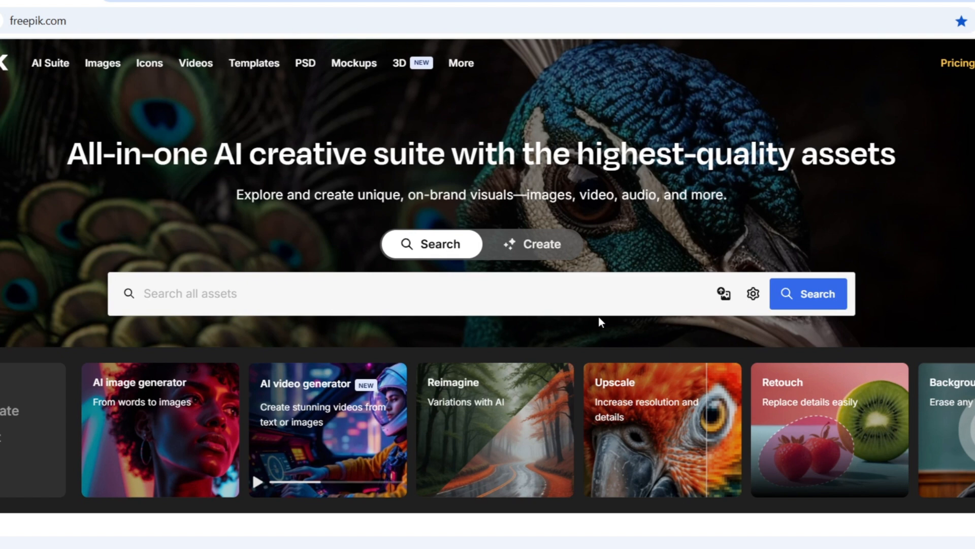
Open the Photos category and search it for "study room"
scroll(625, 356, "down", 3)
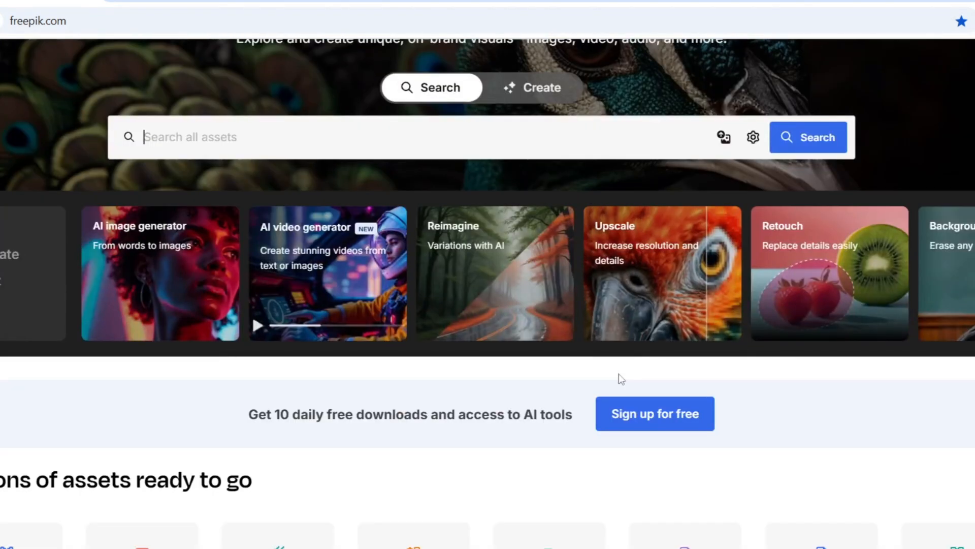
scroll(579, 378, "down", 3)
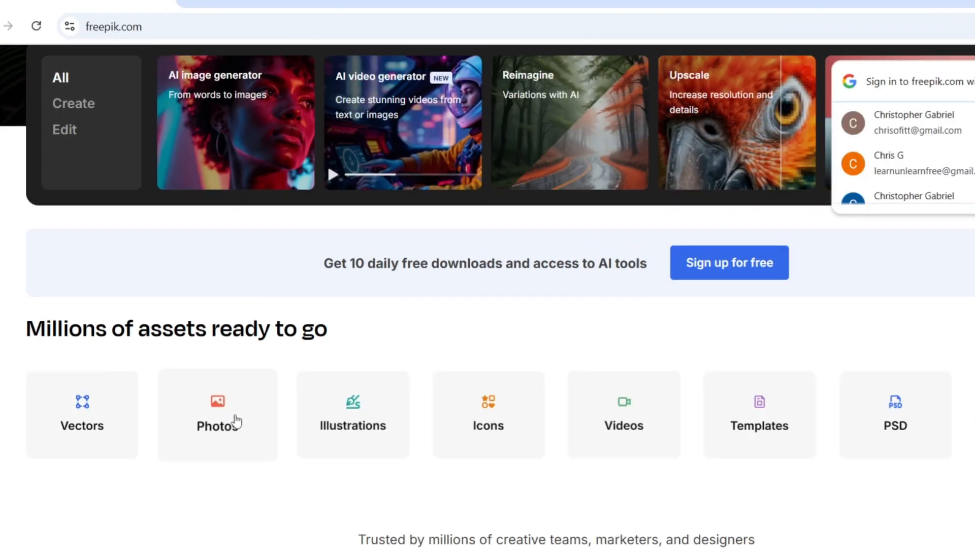
left_click(234, 421)
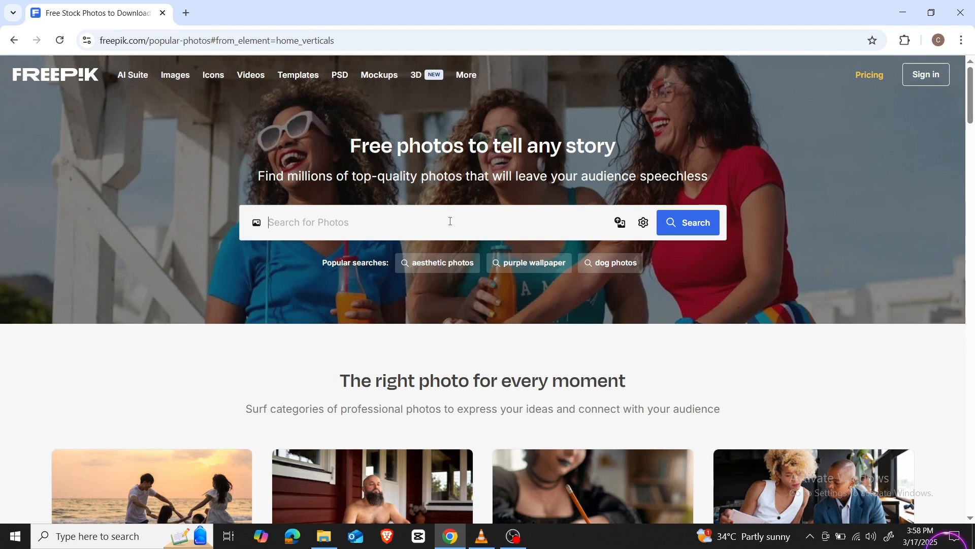
left_click(450, 222)
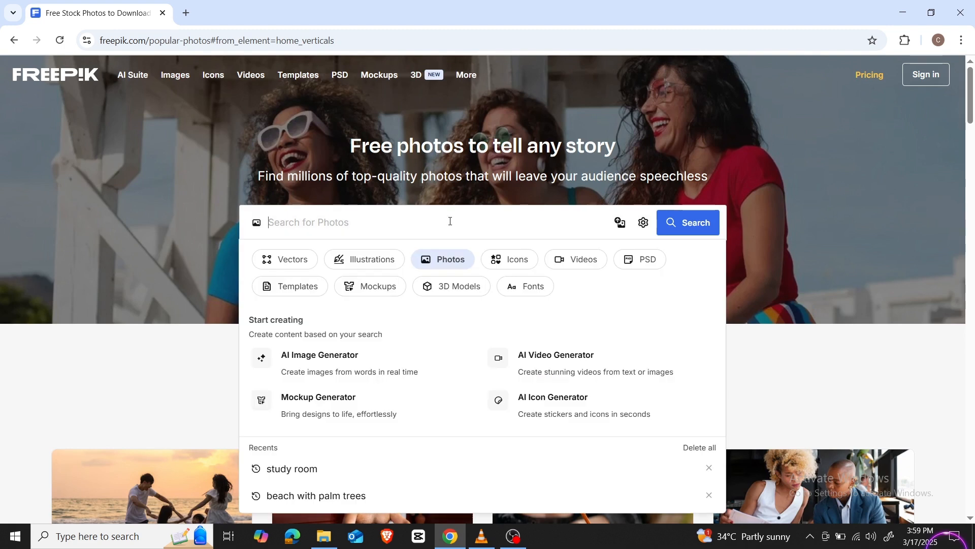
type("study room")
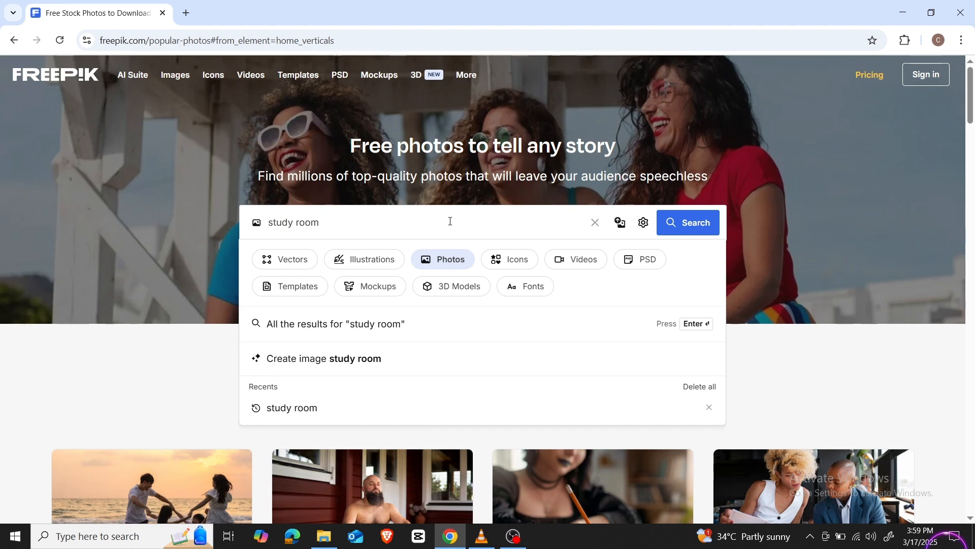
key("Return")
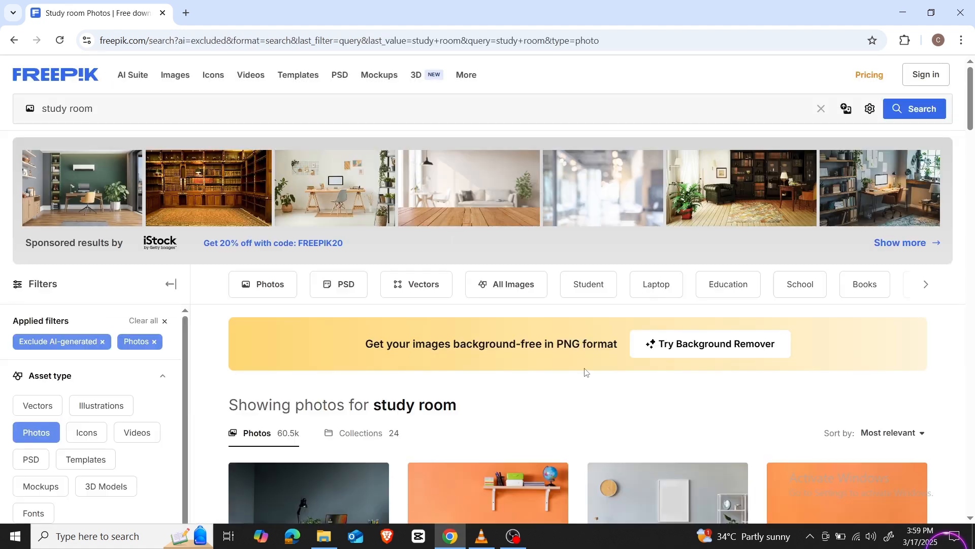
Filter the results to the Free license and open the light-blue room photo with the picture frame, clock and desktop monitor
scroll(585, 374, "down", 6)
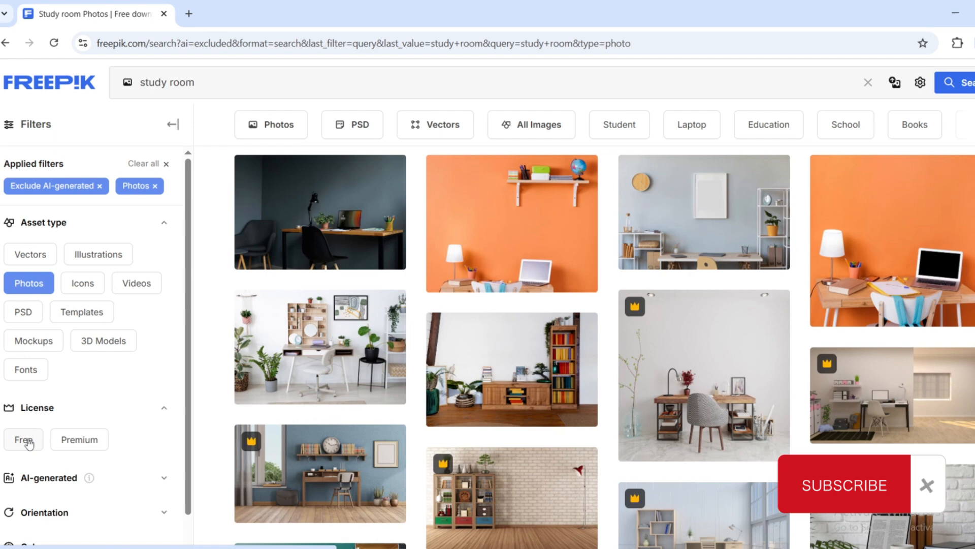
left_click(25, 440)
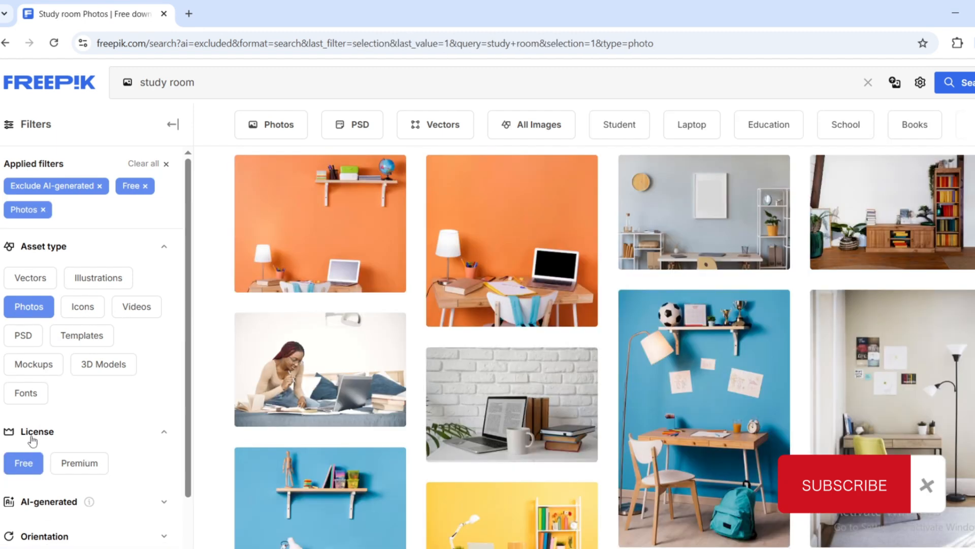
mouse_move(783, 342)
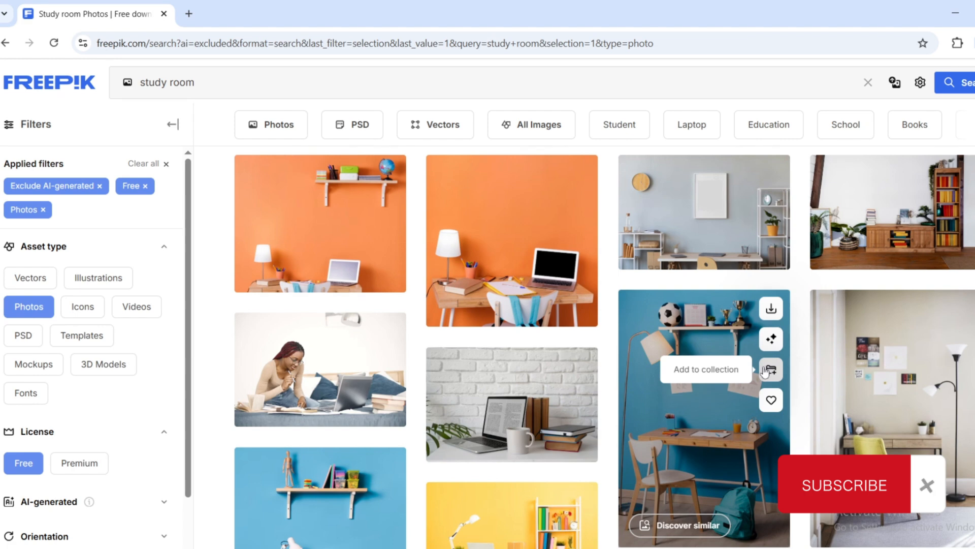
scroll(765, 372, "down", 4)
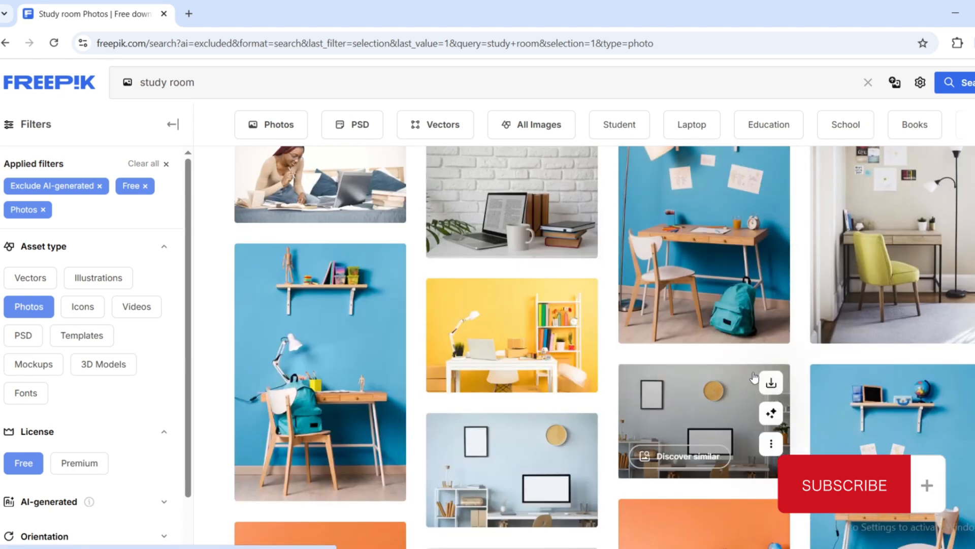
scroll(754, 377, "down", 1)
left_click(460, 382)
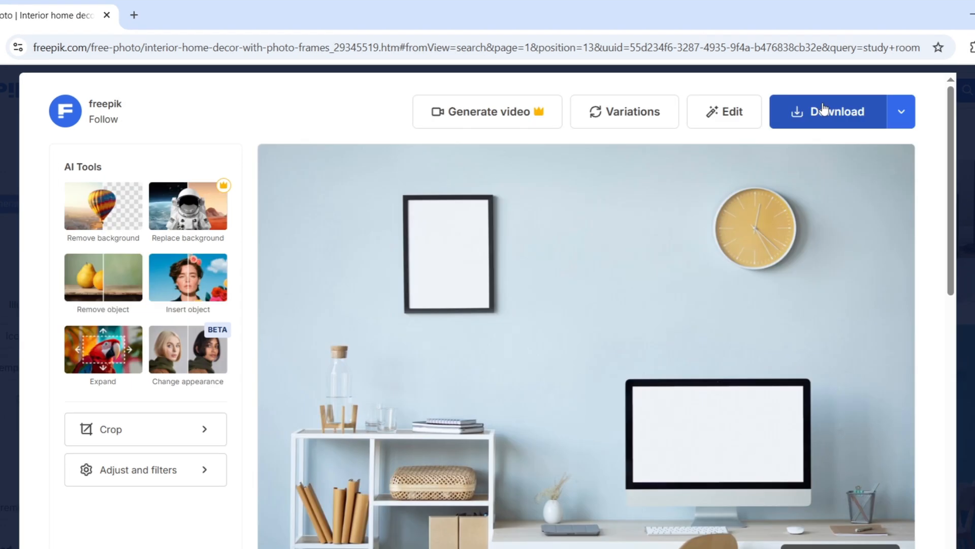
Open pixabay.com in a new browser tab
left_click(134, 16)
type("p")
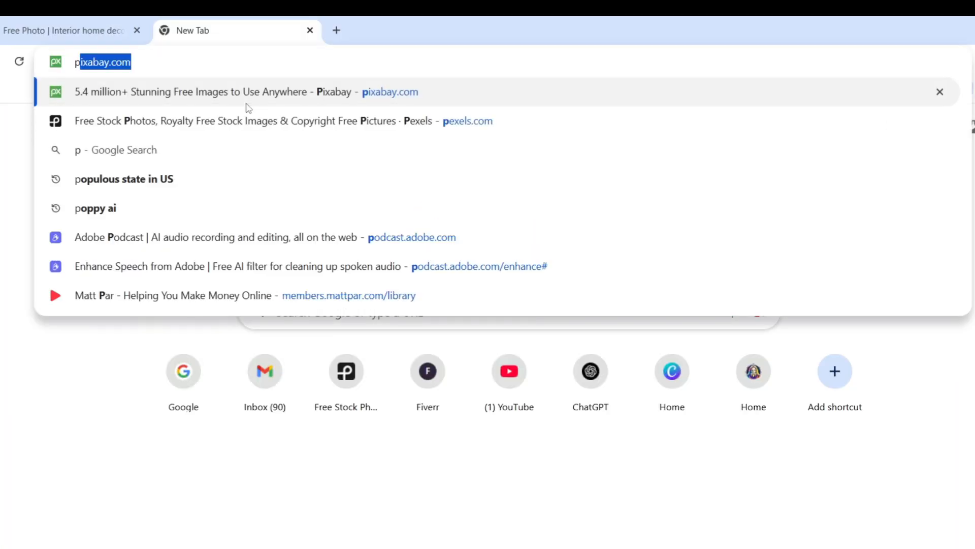
key("Return")
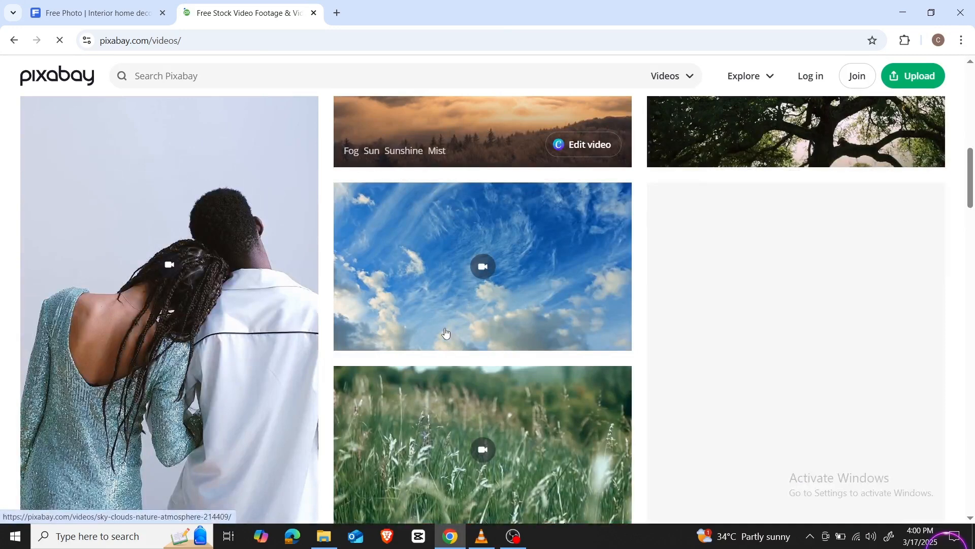
Search Pixabay's stock videos for "ocean" and browse the resulting clips
scroll(445, 333, "up", 3)
scroll(445, 333, "up", 4)
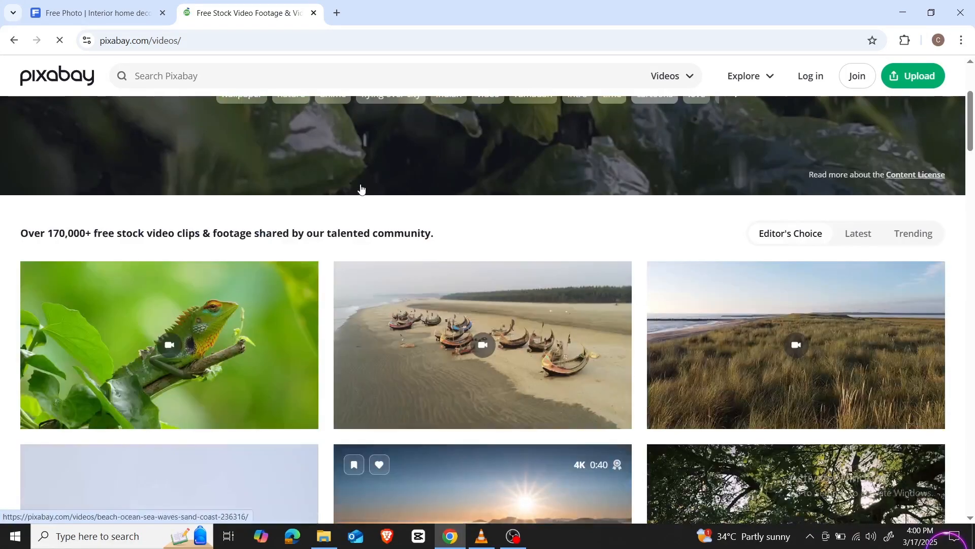
scroll(311, 250, "up", 3)
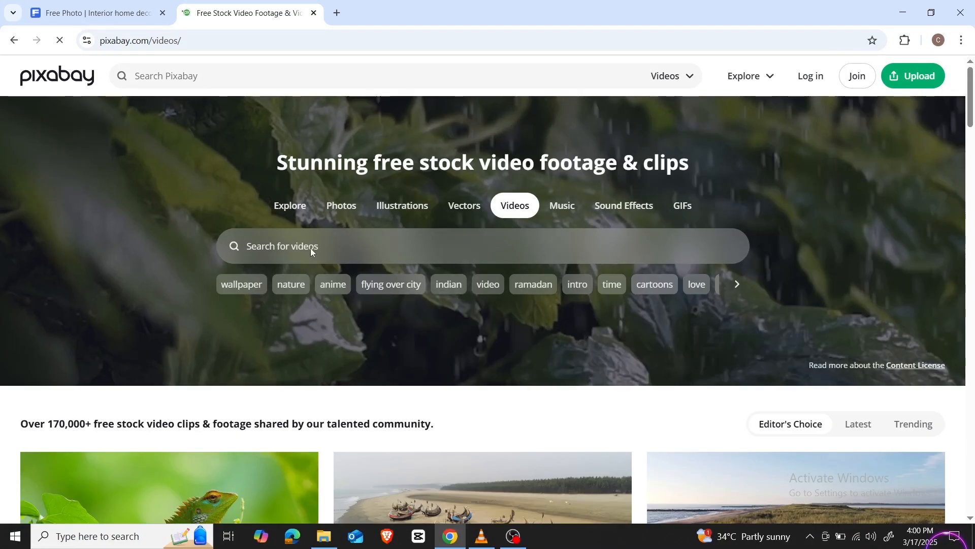
left_click(307, 248)
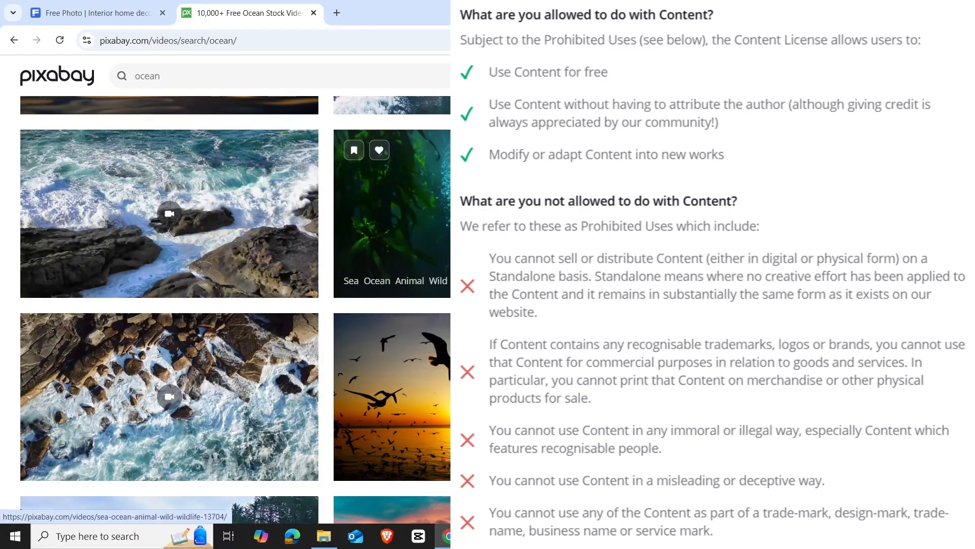
scroll(391, 239, "down", 6)
scroll(391, 239, "down", 1)
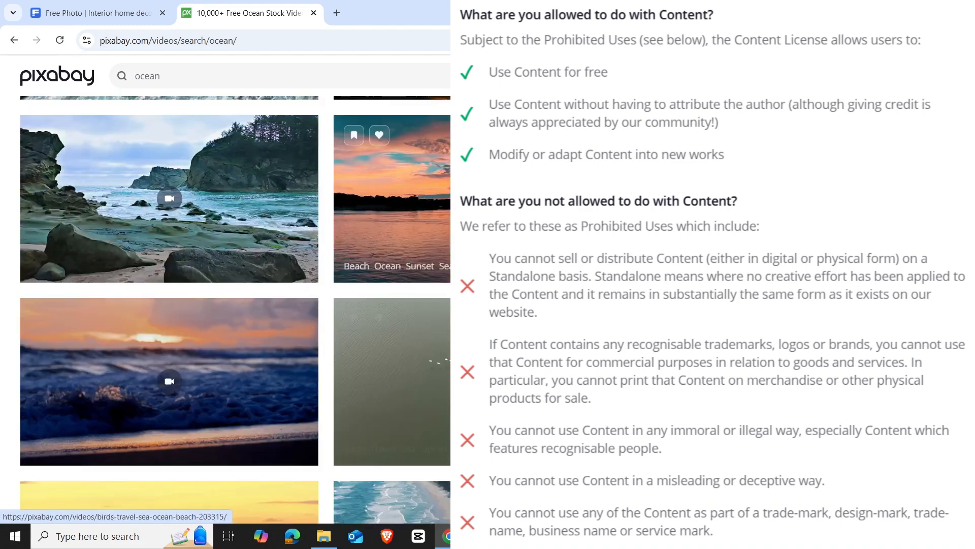
scroll(391, 239, "down", 1)
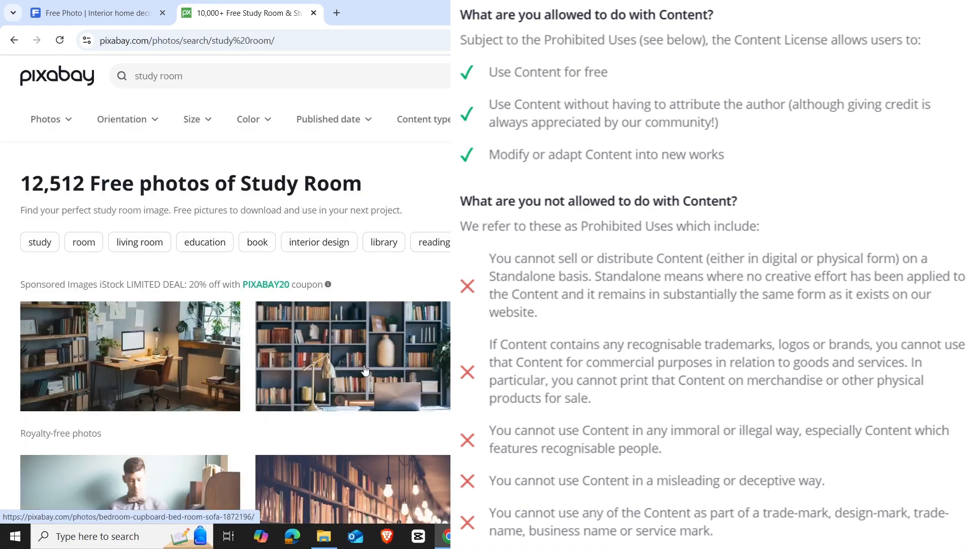
Open the sponsored photo of the bookshelf with lamp and laptop from the study room results
left_click(365, 370)
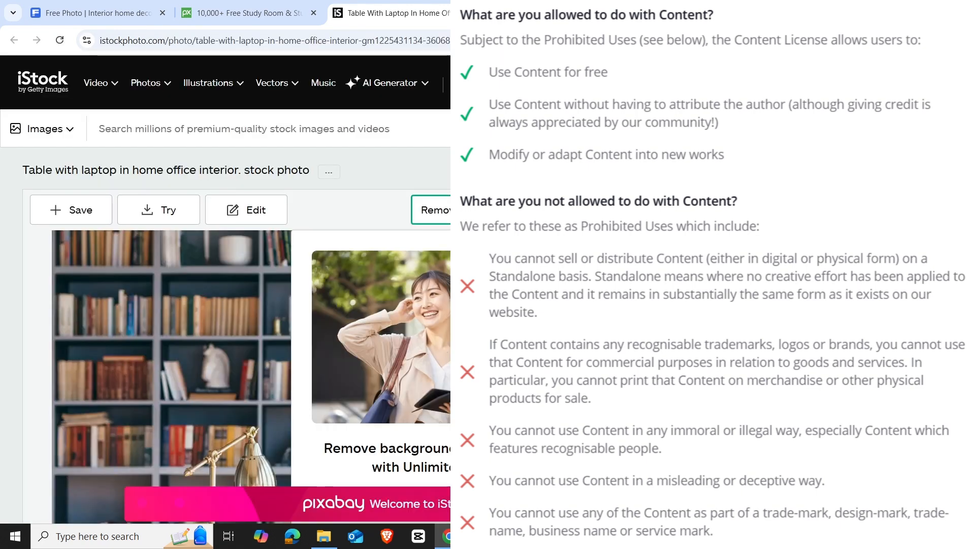
scroll(225, 289, "down", 1)
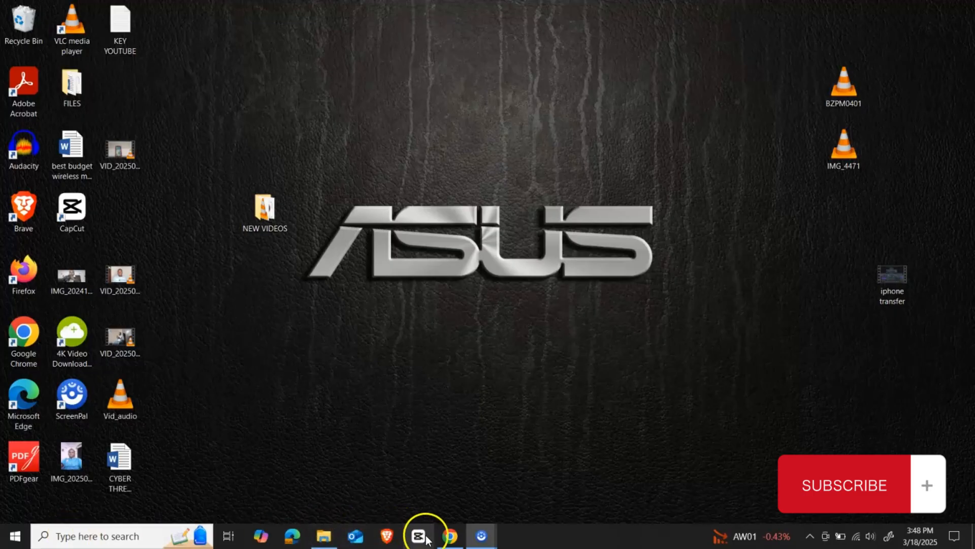
Create a new project in CapCut and import vid1 and vid2 from the background folder
left_click(427, 540)
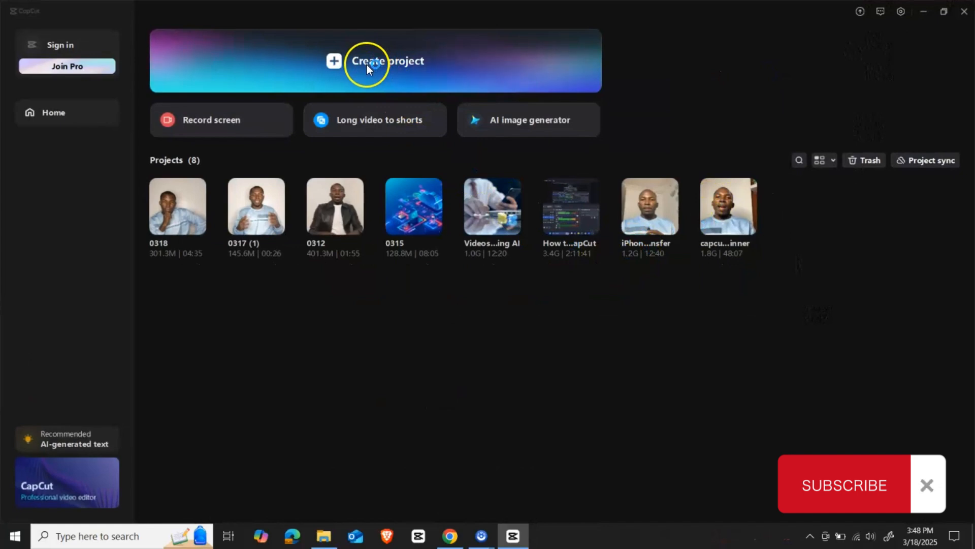
left_click(385, 78)
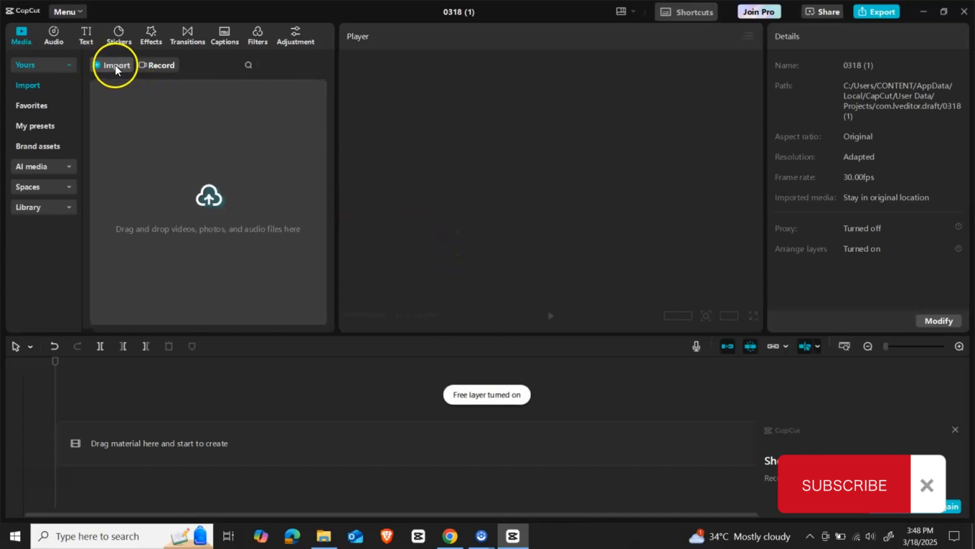
left_click(108, 64)
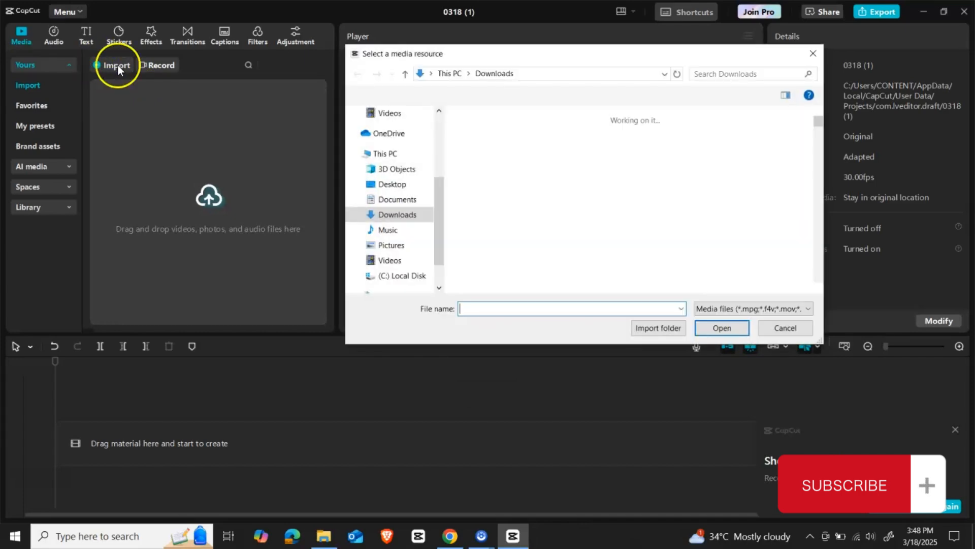
left_click(488, 240)
left_click(632, 246, "ctrl")
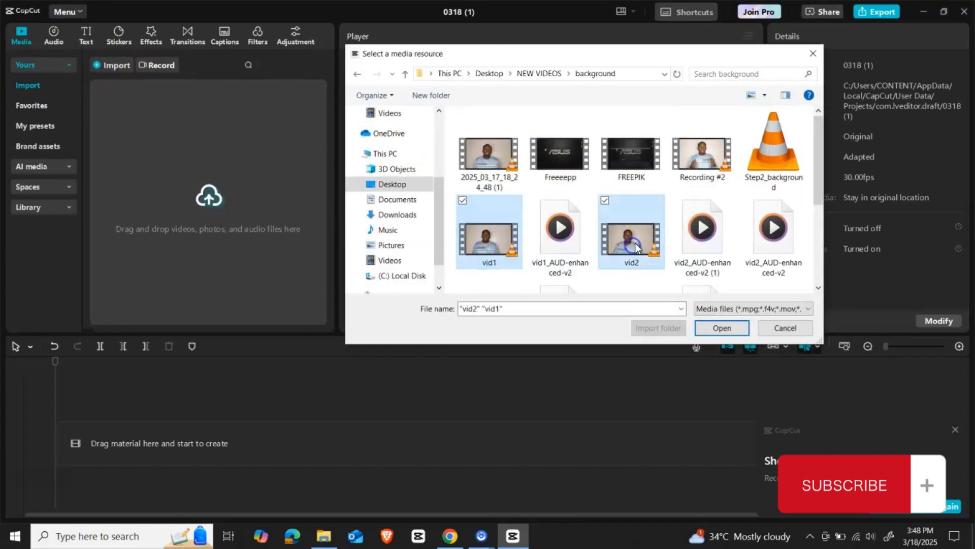
left_click(717, 329)
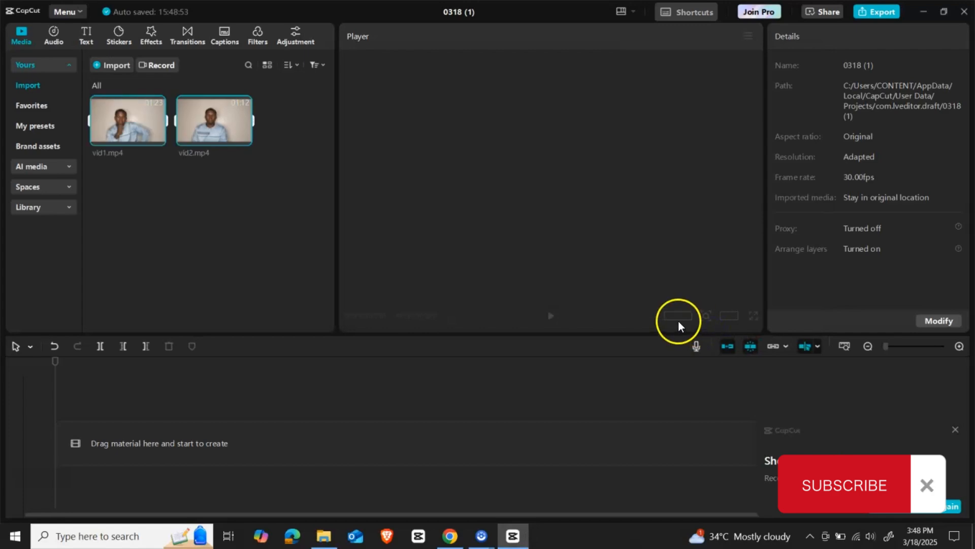
Import the interior-design photo and the two beach videos from the Downloads folder
left_click(116, 66)
left_click(398, 214)
scroll(588, 232, "down", 3)
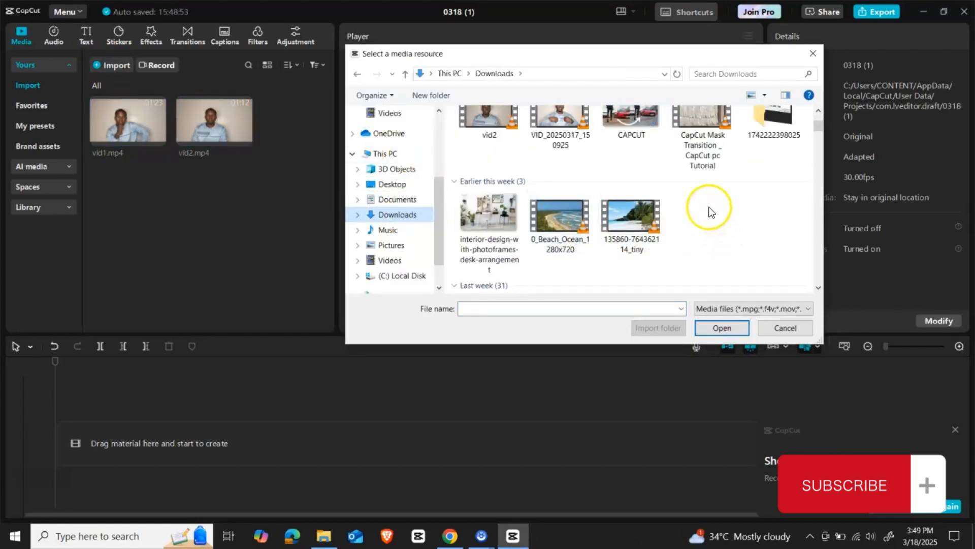
left_click_drag(707, 211, 512, 254)
left_click(721, 328)
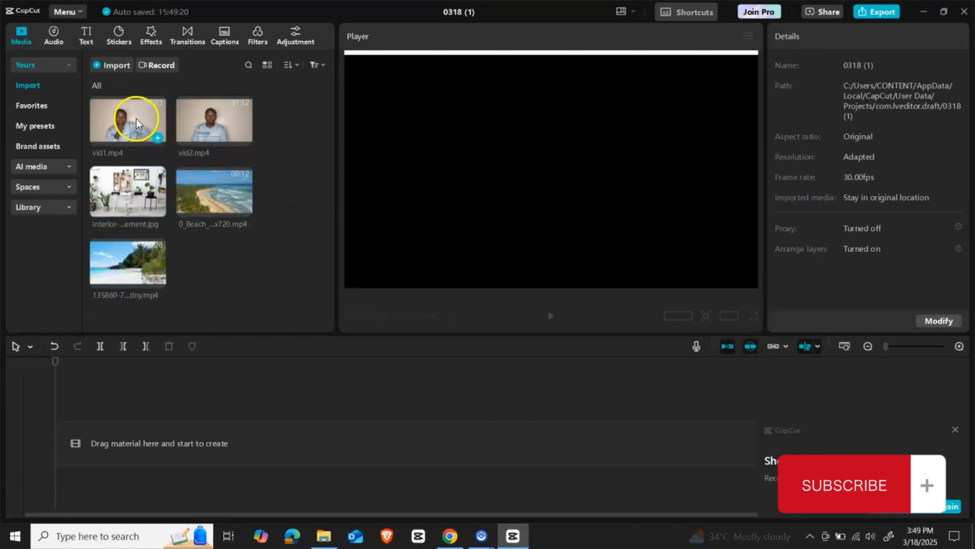
Place vid1 and vid2 one after the other on the timeline
left_click_drag(136, 121, 127, 432)
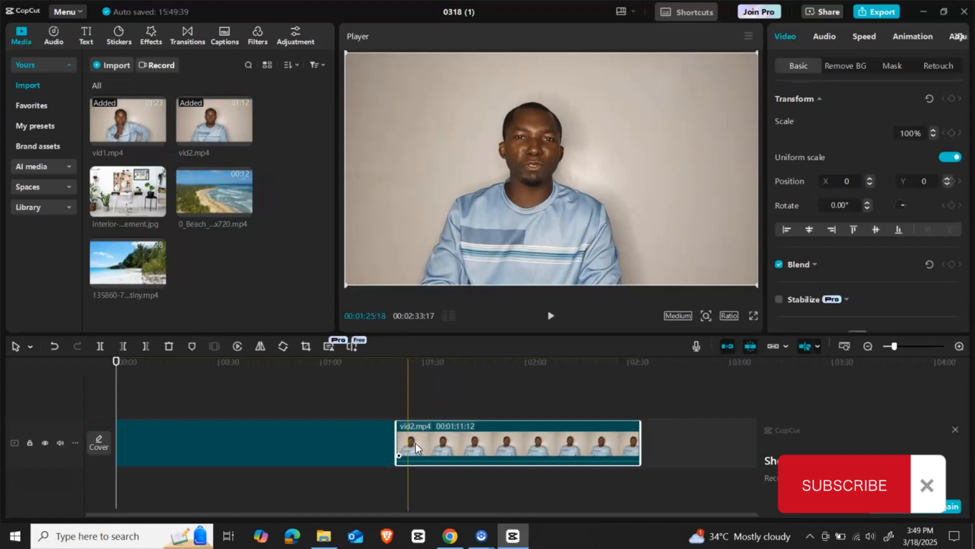
left_click_drag(427, 438, 350, 435)
left_click(349, 436)
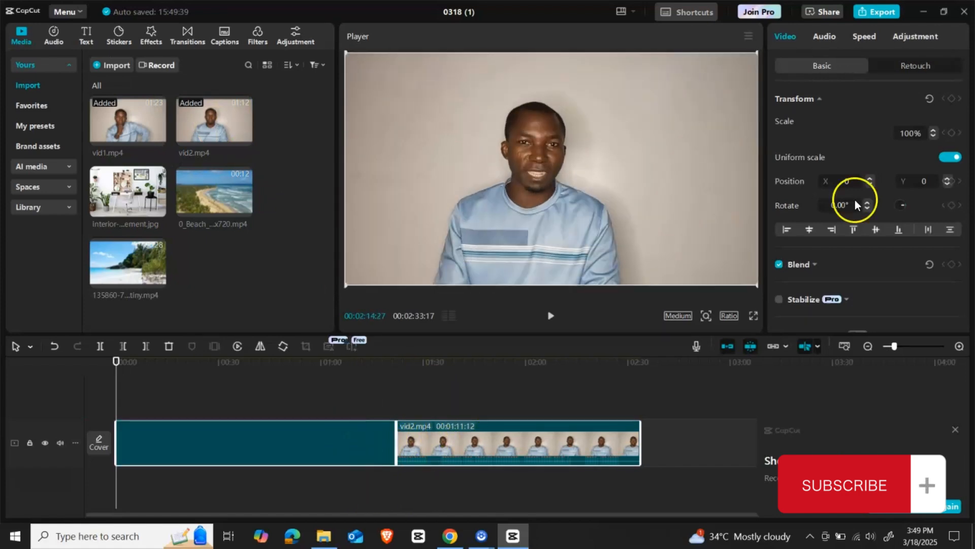
Remove the background of vid1 with Auto removal and return the playhead to the start of the timeline
left_click(370, 439)
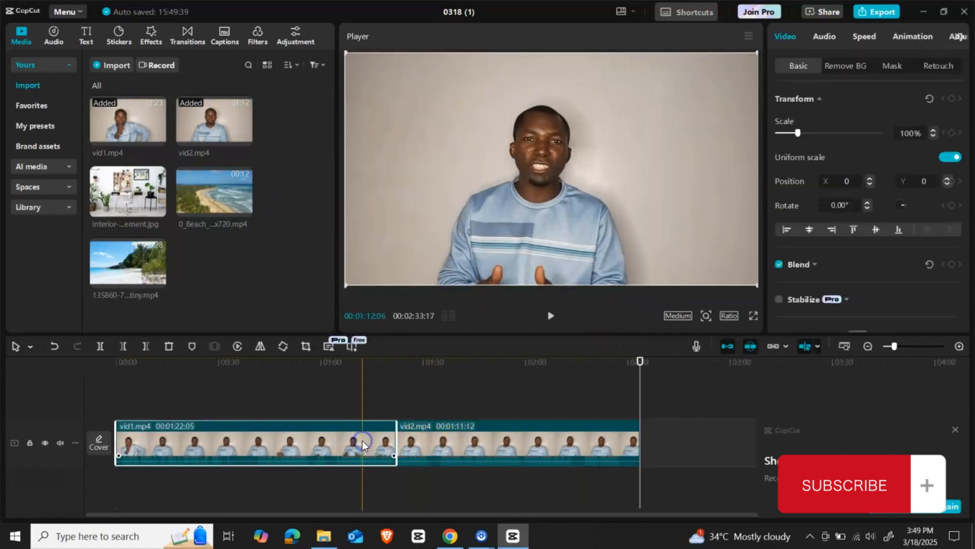
left_click(846, 65)
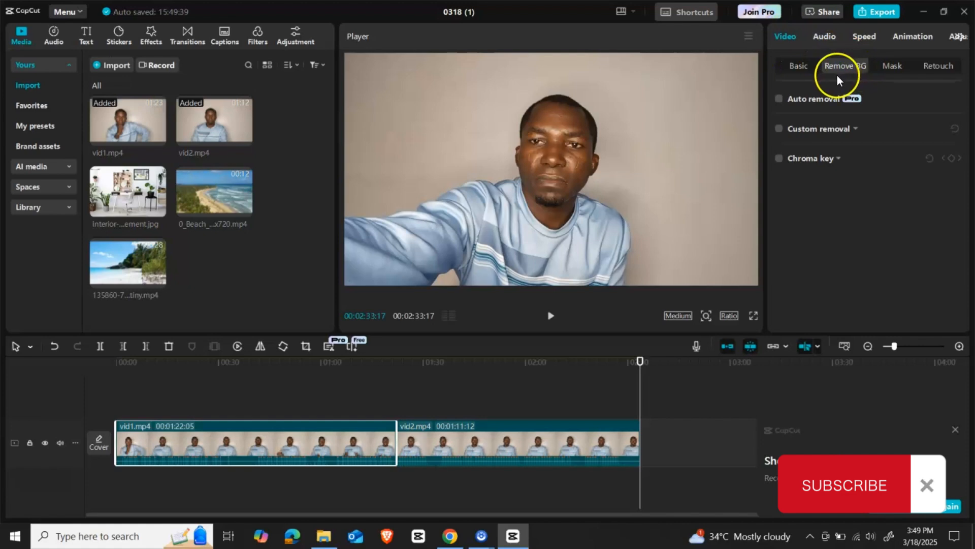
left_click(796, 158)
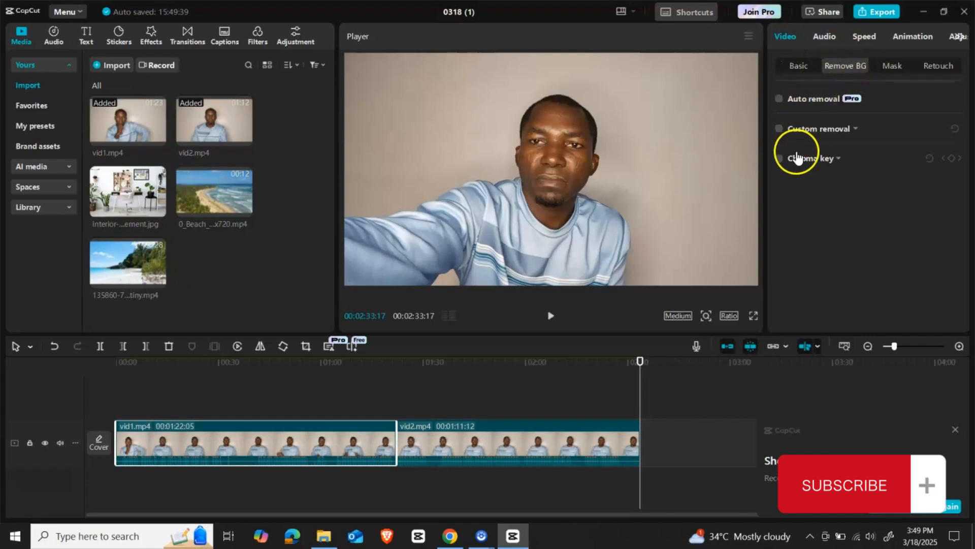
left_click(786, 101)
mouse_move(641, 392)
left_mouse_down()
mouse_move(132, 387)
mouse_move(117, 393)
mouse_move(151, 400)
mouse_move(121, 399)
left_mouse_up()
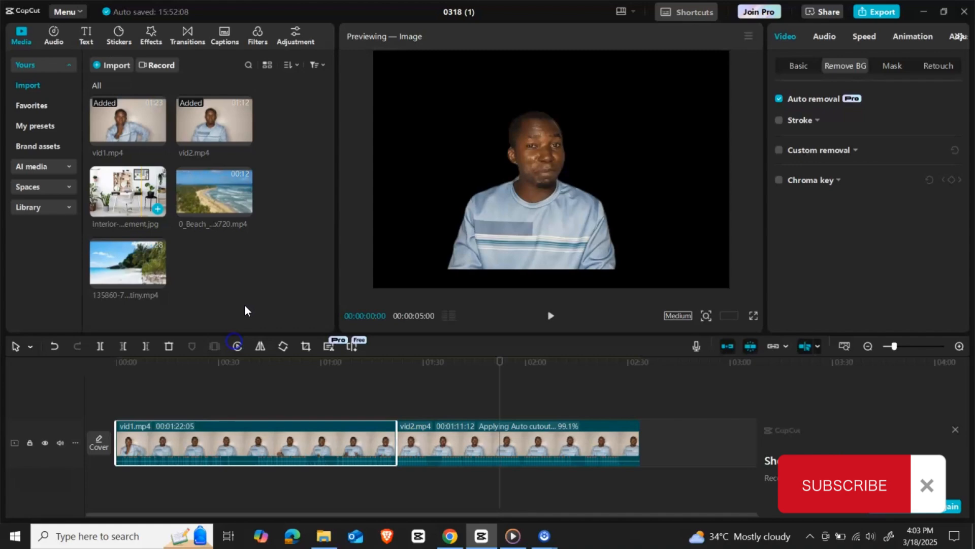
Place the interior-design photo and the two beach videos on the track beneath the speaker clips and lengthen the photo
left_click(255, 249)
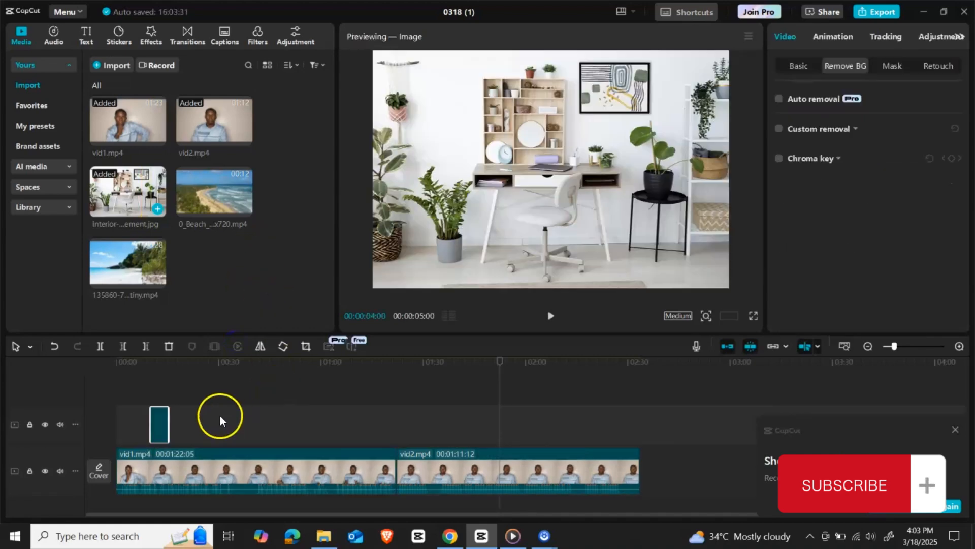
left_click_drag(214, 202, 118, 496)
left_click_drag(168, 450, 177, 451)
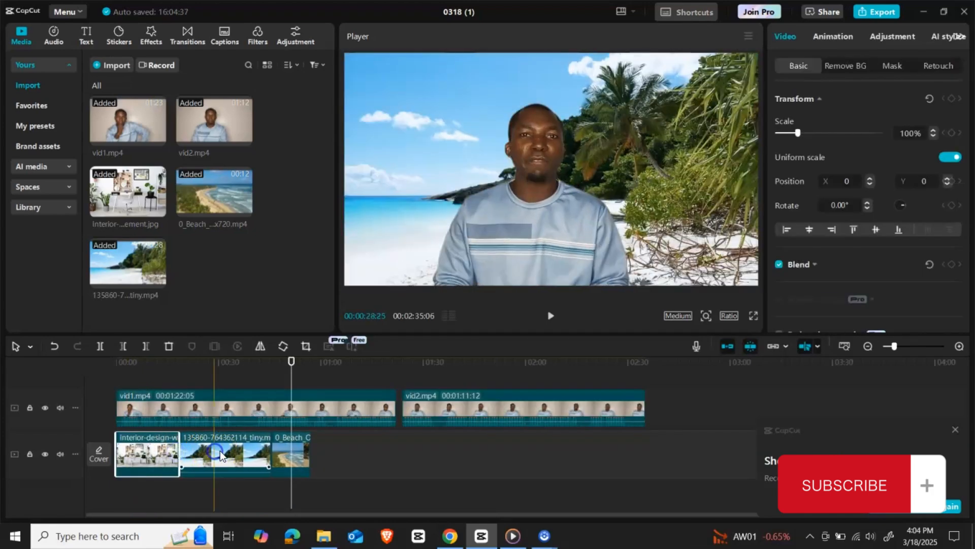
Split the second vid1 segment at about 13 seconds, cut out the short unwanted section after it, and close the gap
left_click(214, 452)
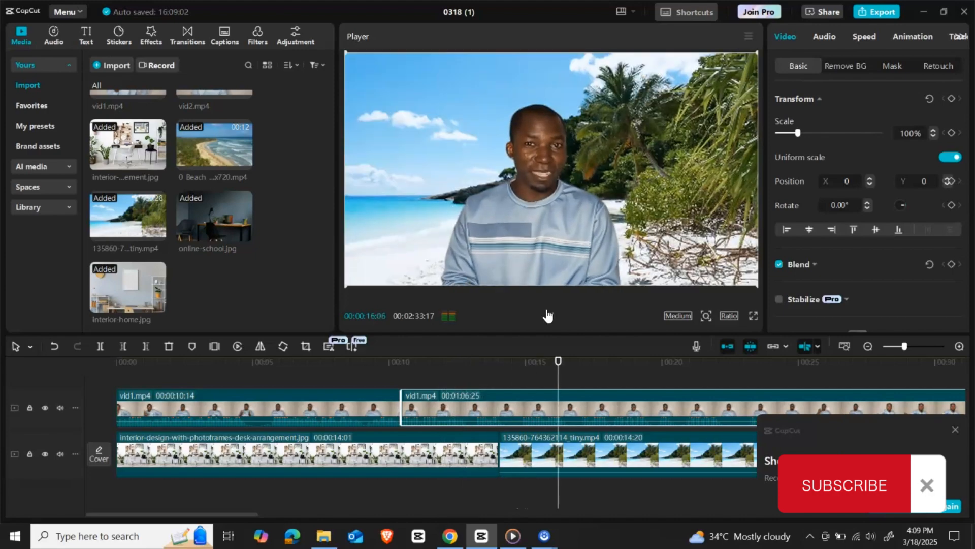
left_click(545, 313)
left_click(550, 318)
left_click_drag(541, 362, 472, 375)
left_click(100, 347)
left_click(468, 406)
left_click(146, 346)
left_click_drag(554, 411, 503, 411)
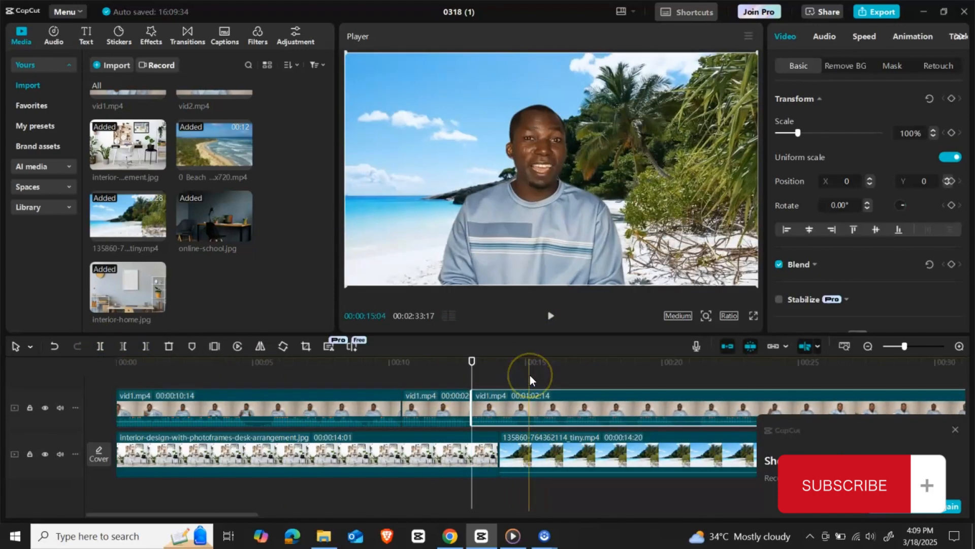
Play back the speaker footage over the beach background from the new cut and dismiss the app notification
left_click(551, 318)
left_click(550, 315)
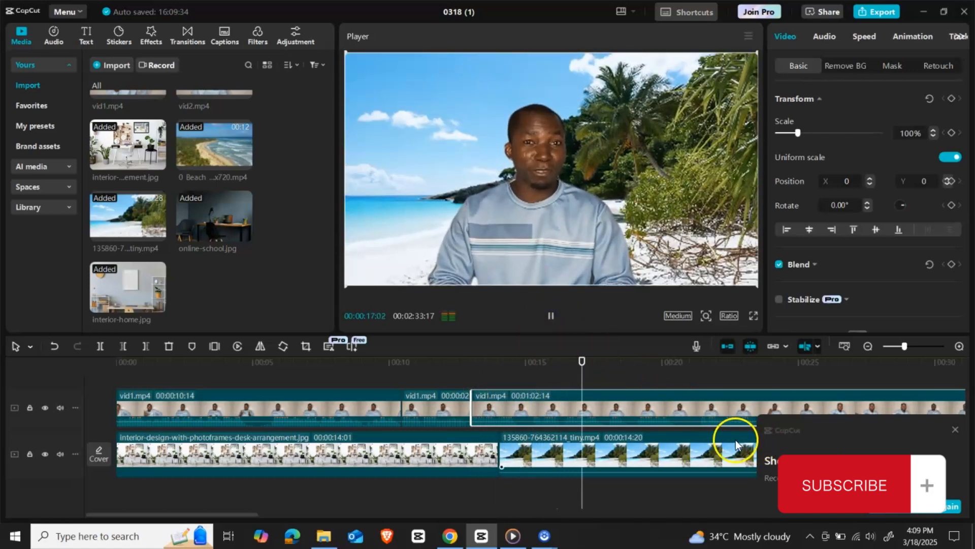
left_click(952, 432)
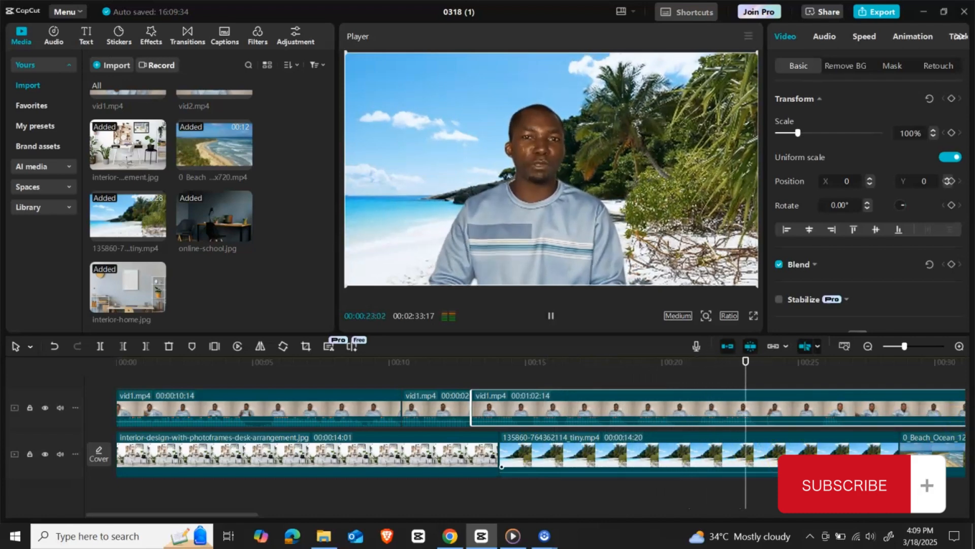
left_click(501, 365)
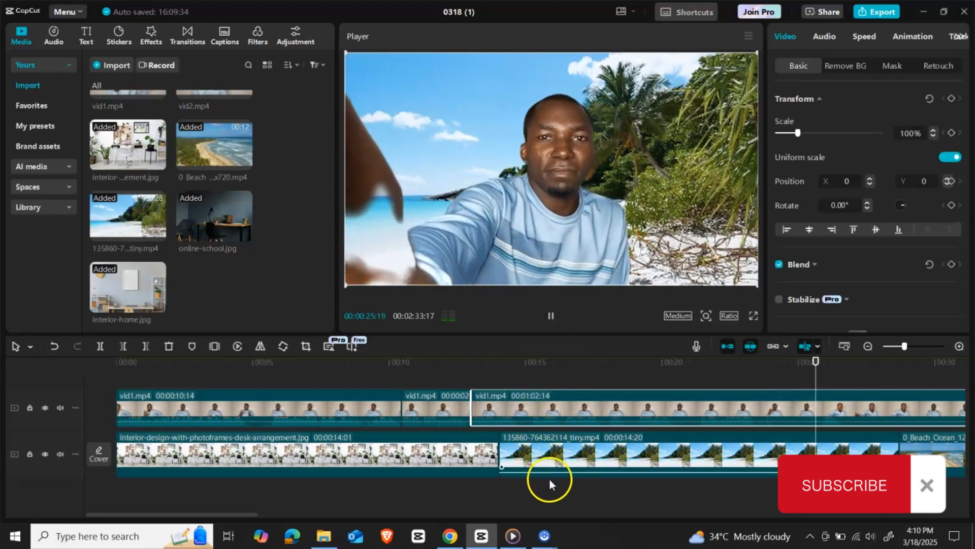
left_click_drag(237, 513, 281, 513)
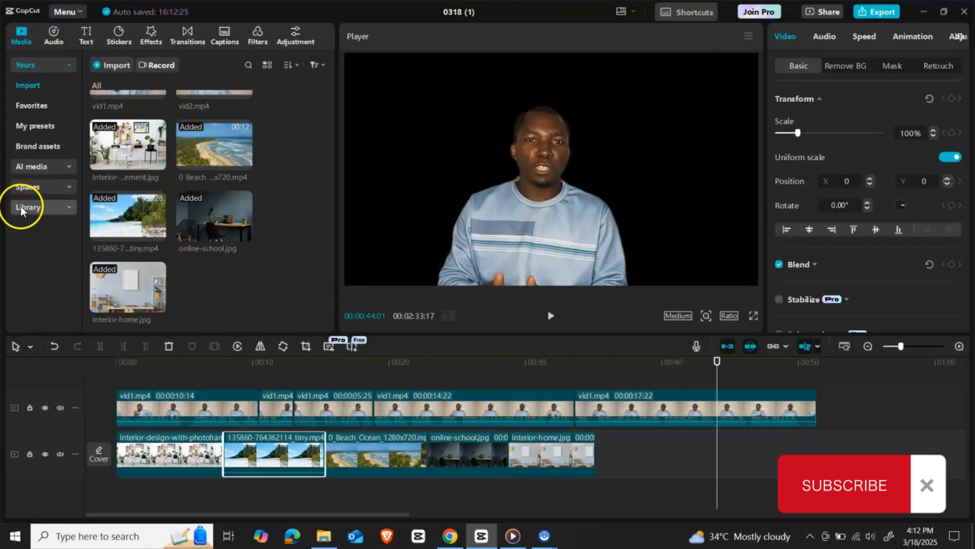
Look through the stock library's clips and the AI image and AI video generators
left_click(44, 207)
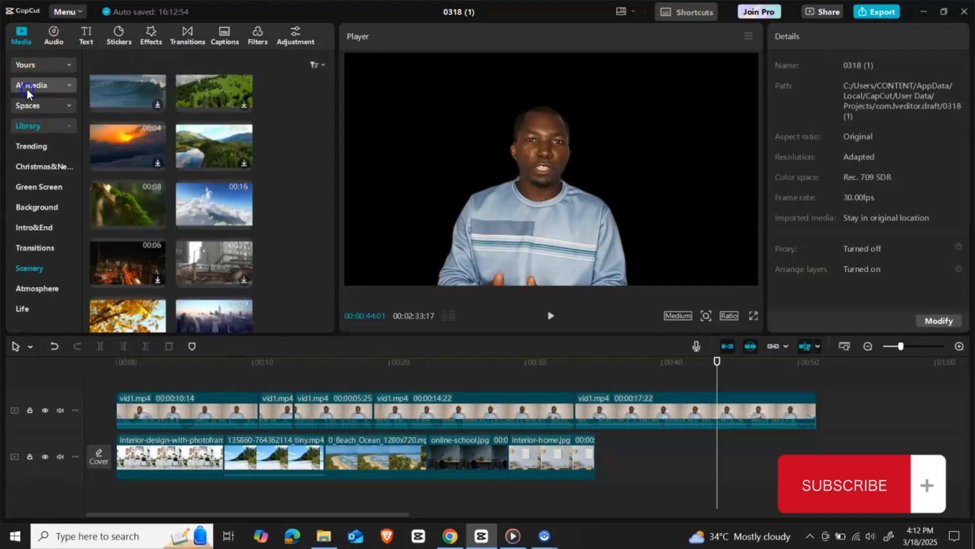
left_click(26, 89)
left_click(35, 129)
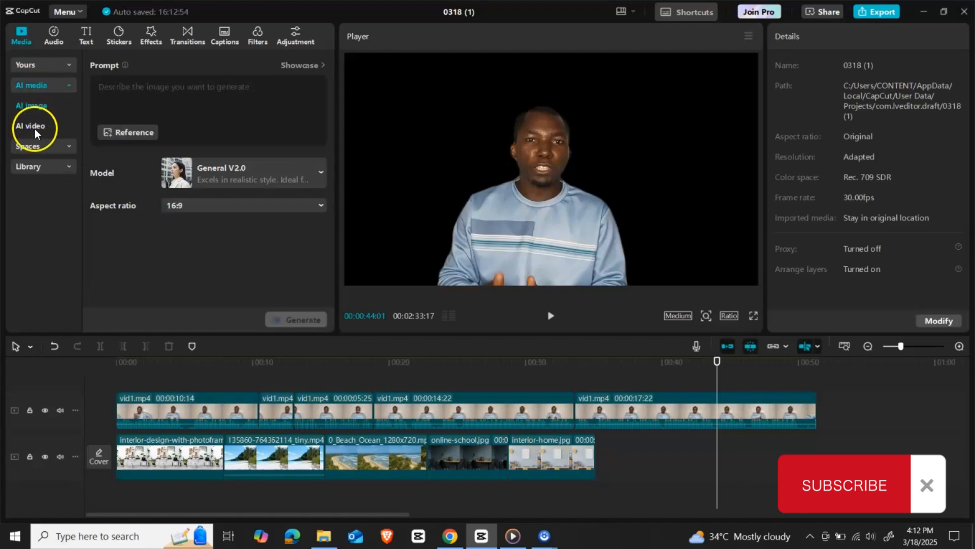
Add the trending blue smoke clip from the stock library after the interior-home photo and shorten it to end at about 41 seconds
left_click(41, 166)
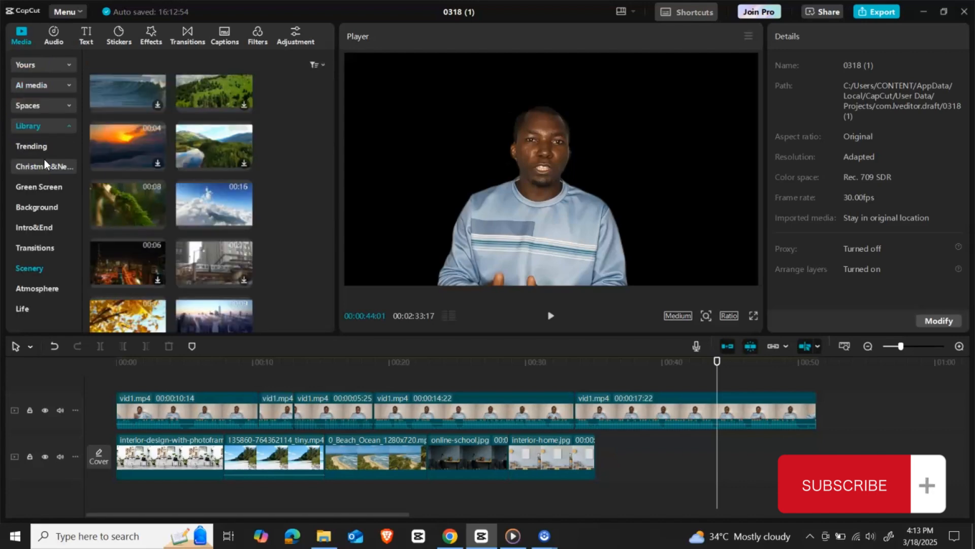
left_click(42, 143)
scroll(197, 200, "down", 3)
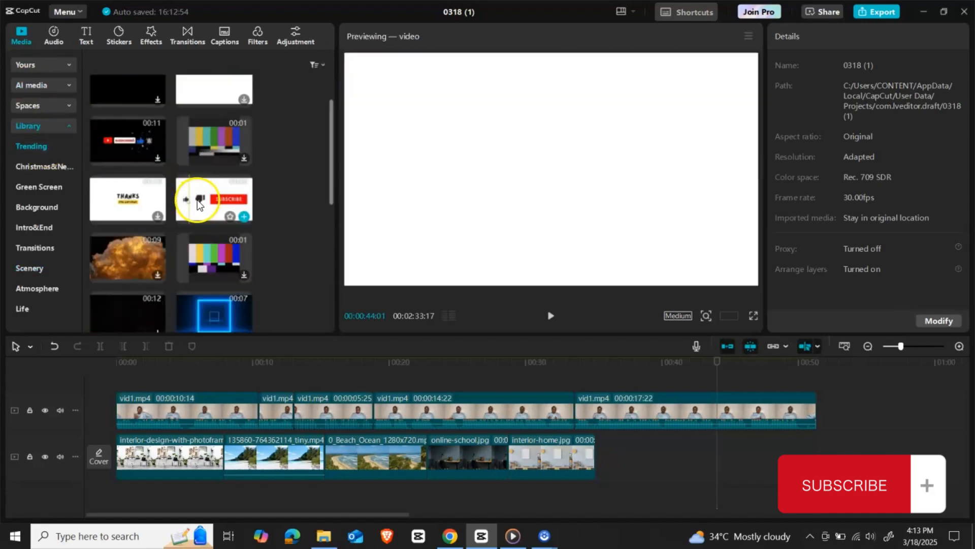
scroll(207, 252, "down", 1)
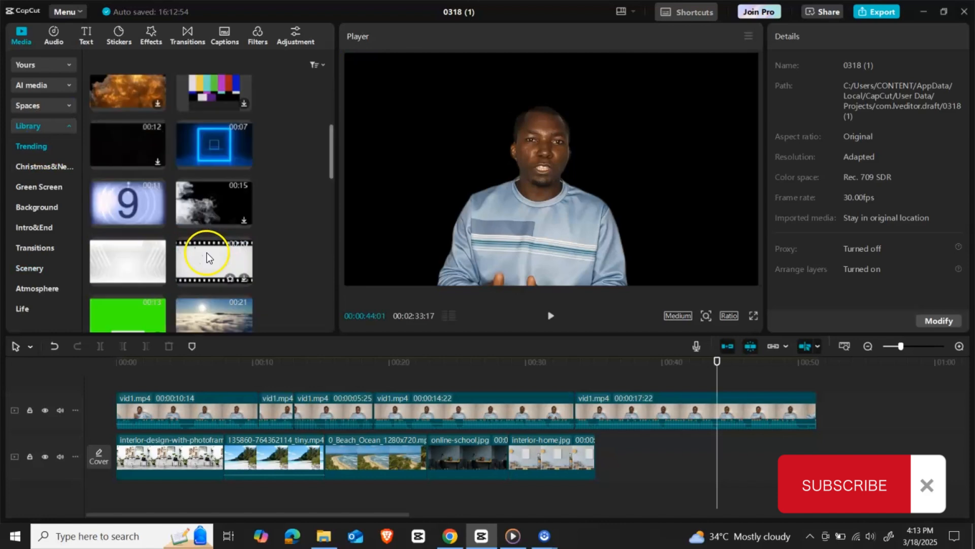
scroll(210, 194, "down", 1)
scroll(212, 205, "down", 3)
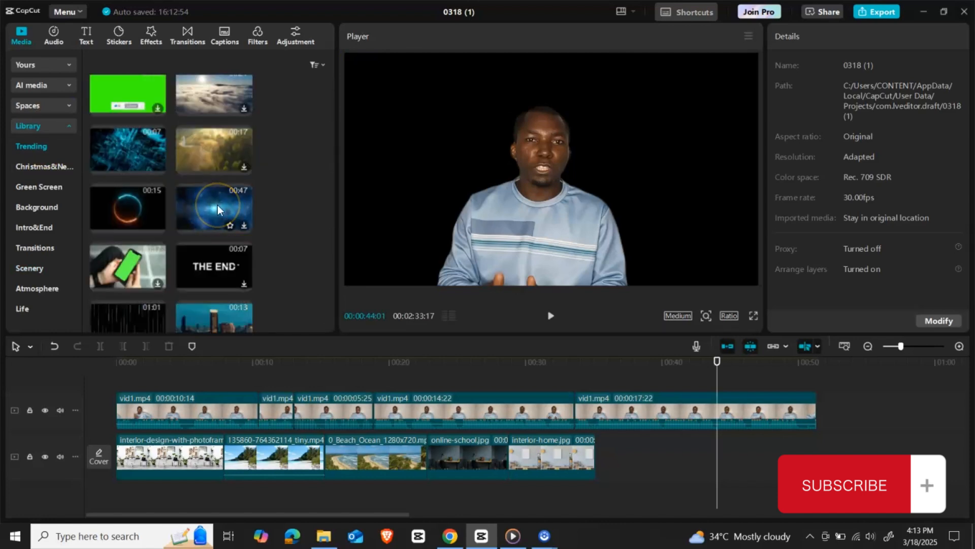
scroll(217, 205, "down", 3)
left_click_drag(217, 206, 596, 448)
left_click(741, 457)
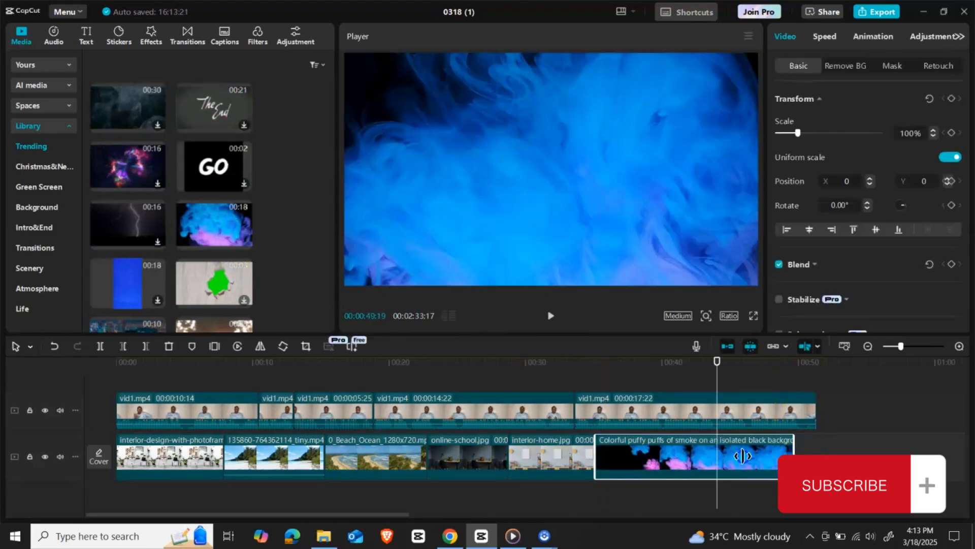
left_click_drag(742, 455, 672, 456)
Add the trending electric-car clip after the smoke clip, shorten it to end at about 45 seconds, and append the spinning blue Earth clip
scroll(239, 203, "down", 5)
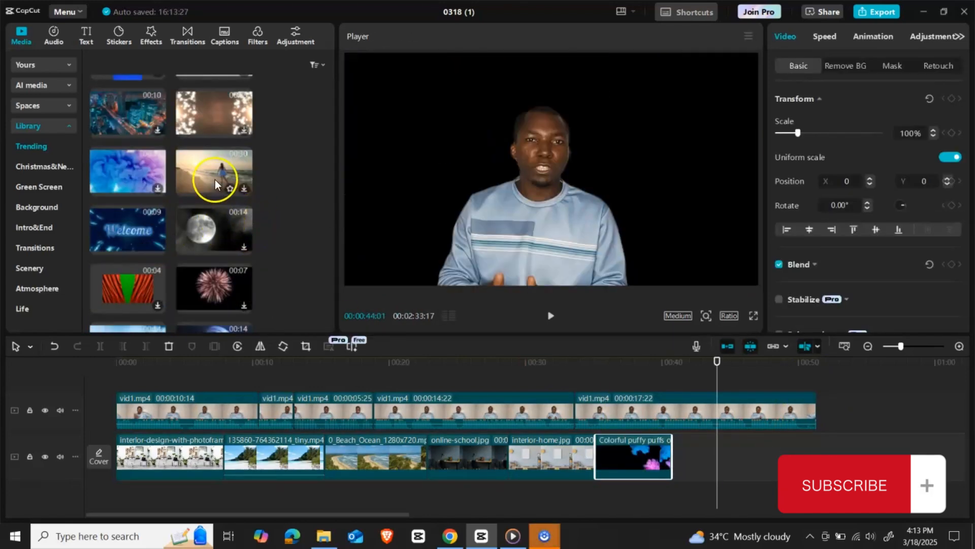
scroll(214, 183, "down", 2)
left_click_drag(127, 288, 690, 456)
left_click_drag(858, 457, 727, 457)
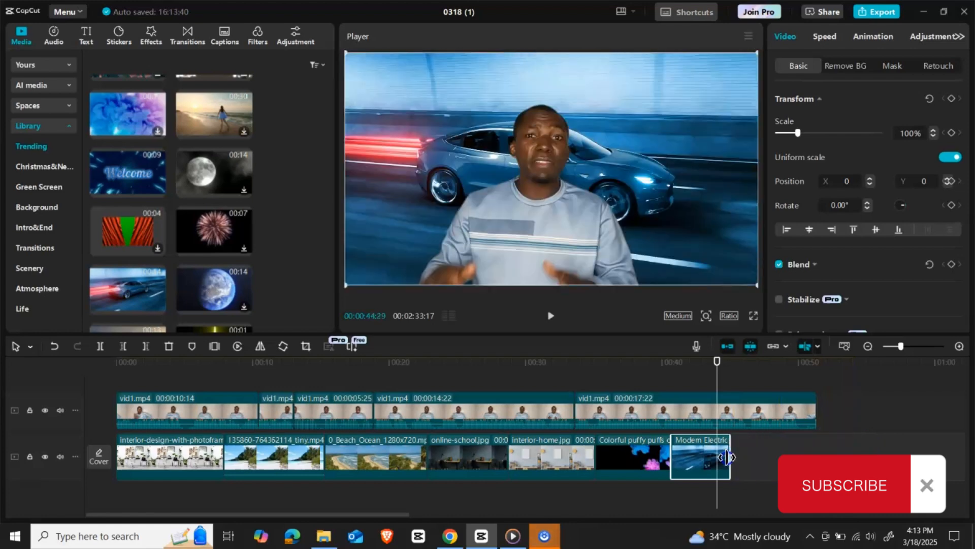
scroll(147, 277, "down", 2)
left_click_drag(210, 231, 867, 443)
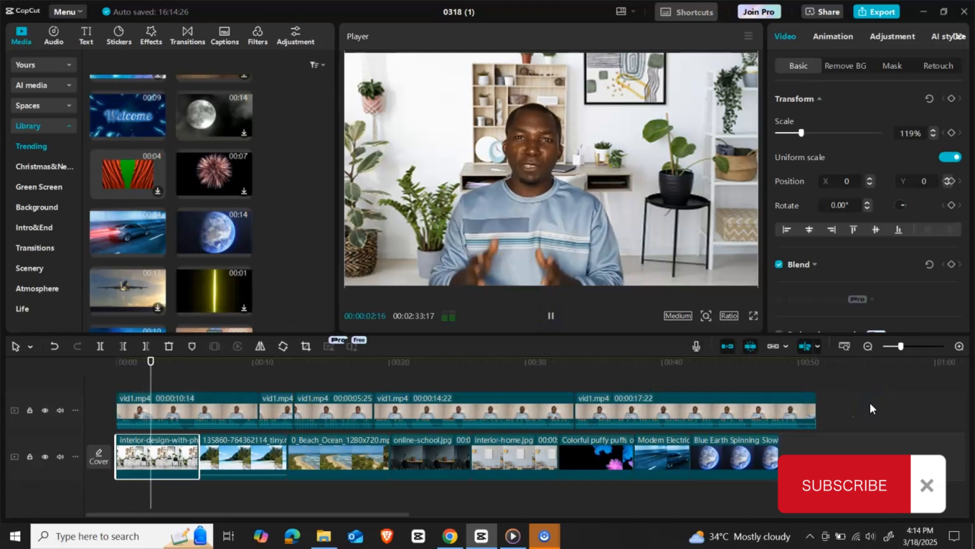
Preview the composited video in full screen and return the playback to the start
left_click(855, 398)
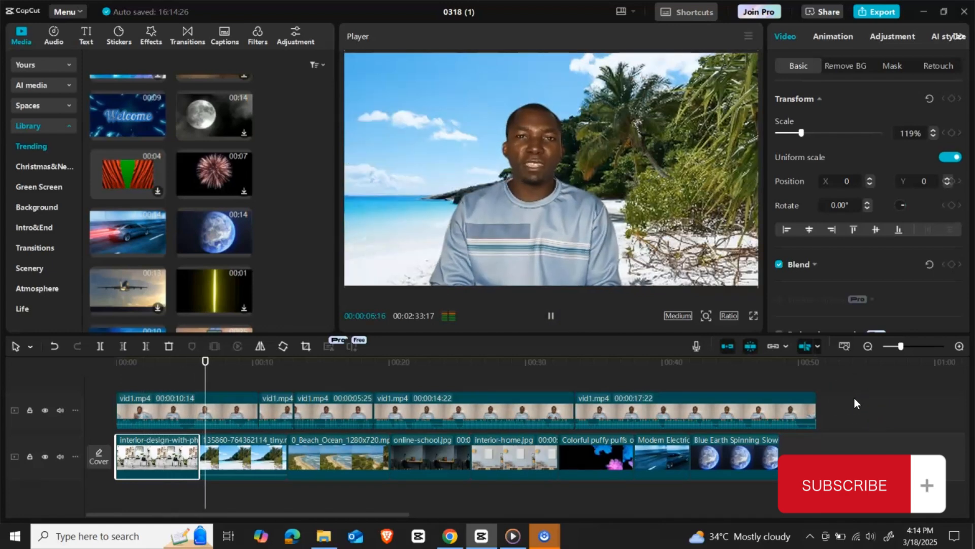
left_click(754, 316)
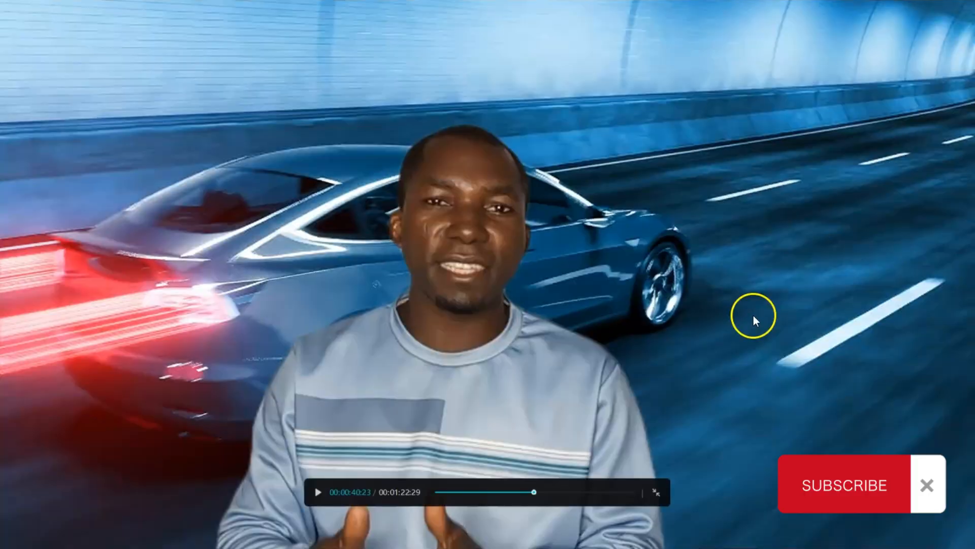
left_click_drag(532, 494, 435, 495)
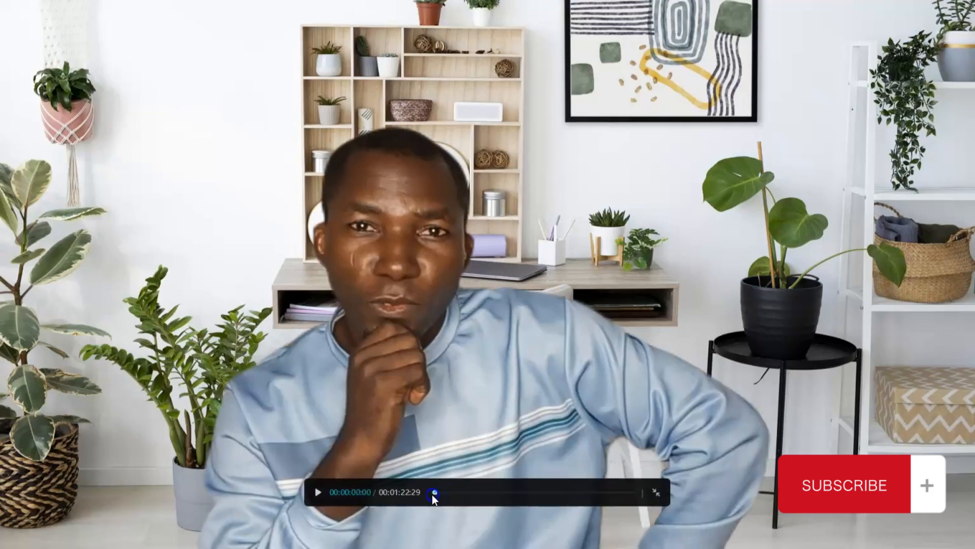